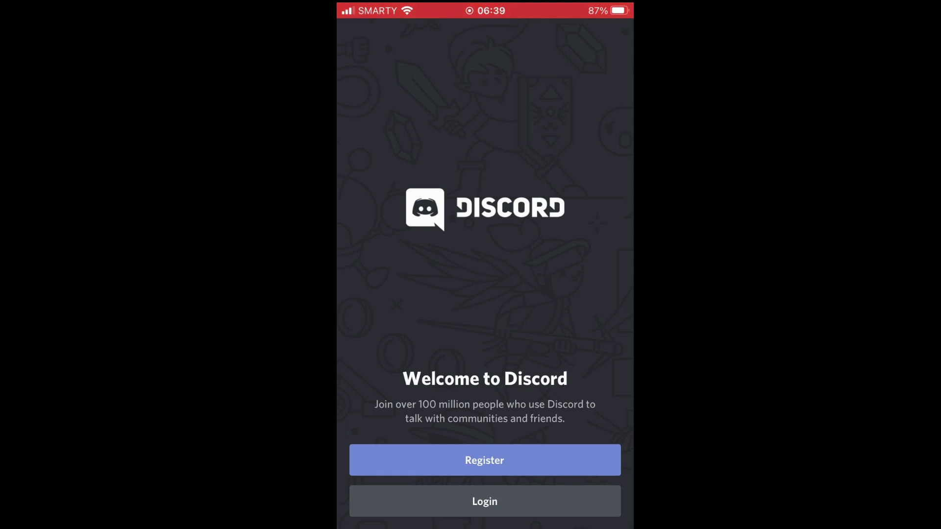
Step: Register with username examplesubscribe, email and password, reaching the birthday step
left_click(484, 460)
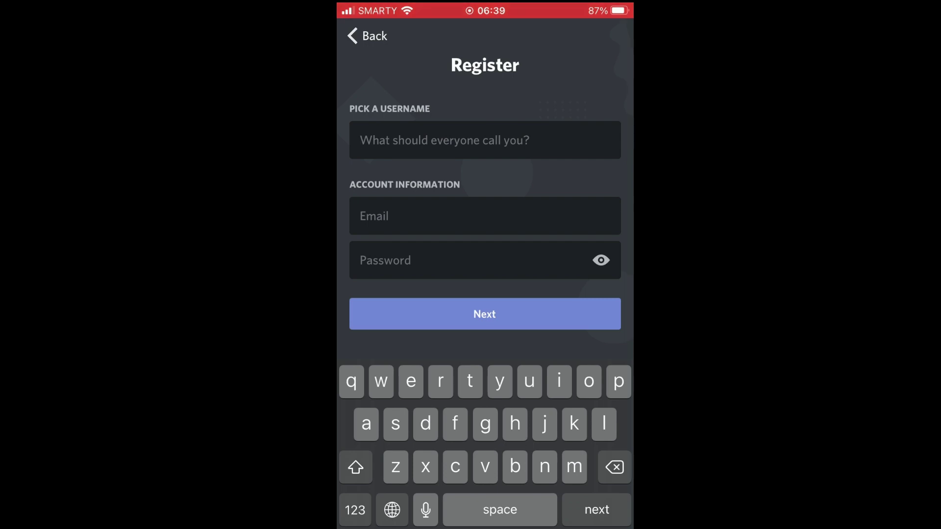
type("exa")
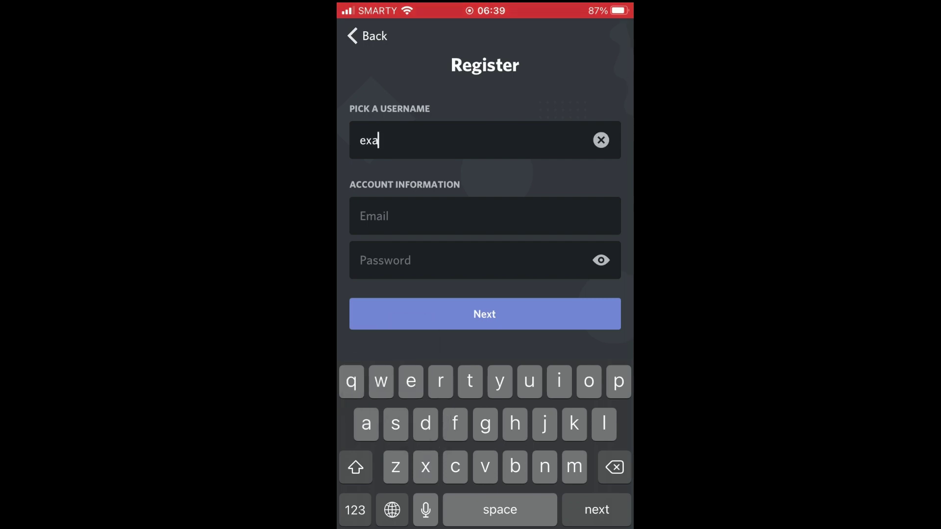
type("mples")
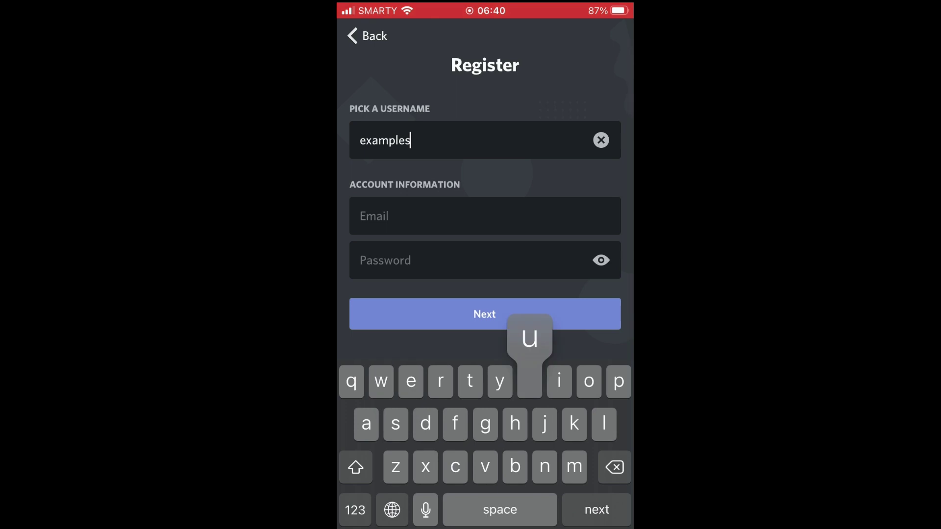
type("ubscribe")
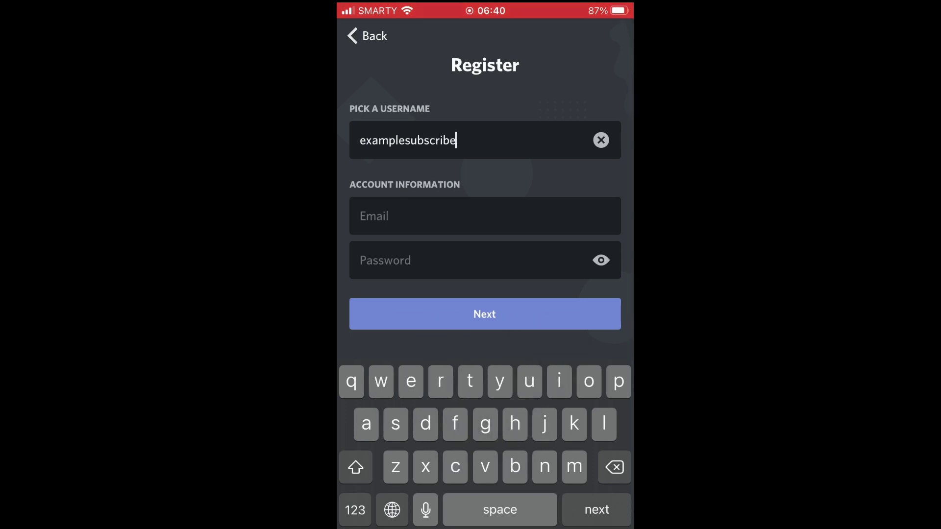
left_click(484, 216)
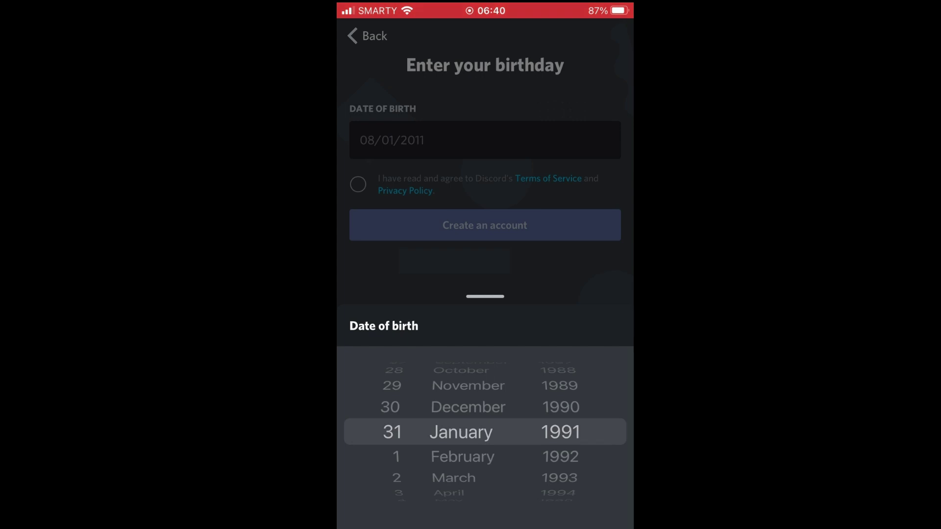
left_click(485, 147)
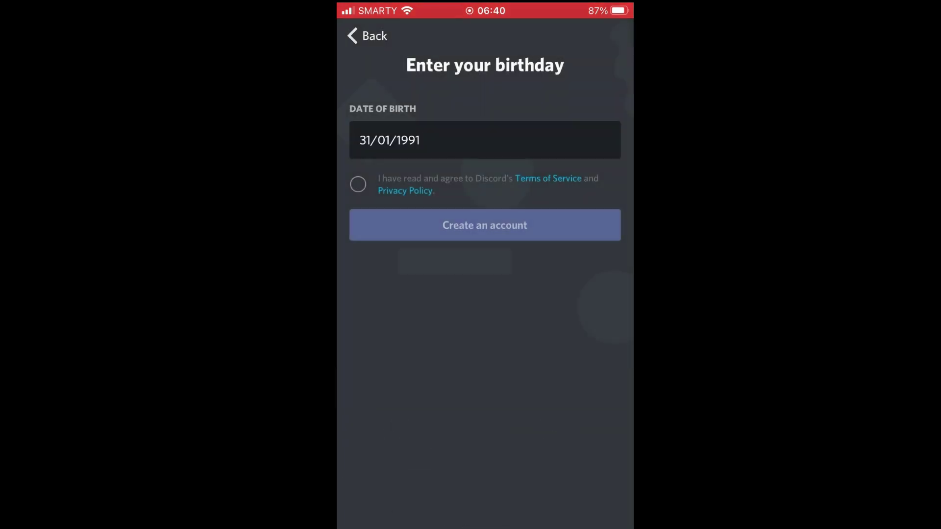
left_click(357, 184)
left_click(485, 225)
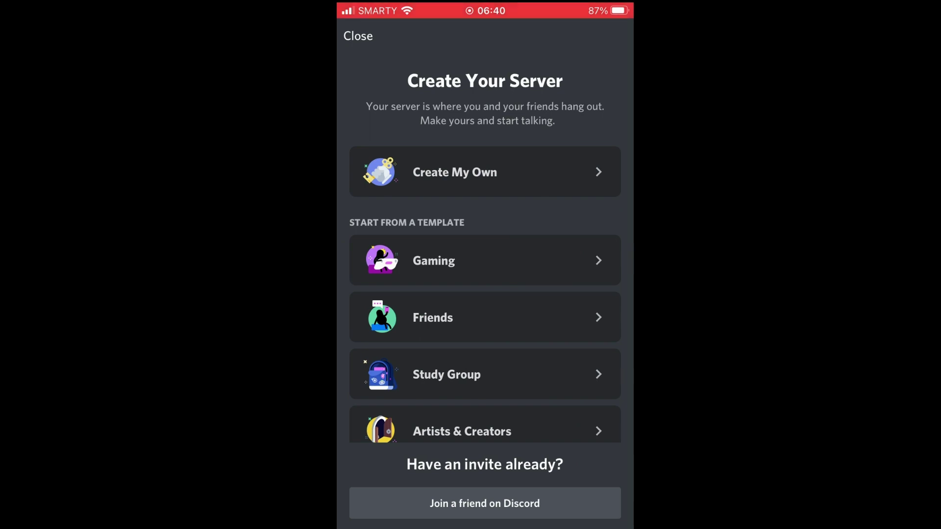
Step: Choose Create My Own instead of a server template
left_click(485, 172)
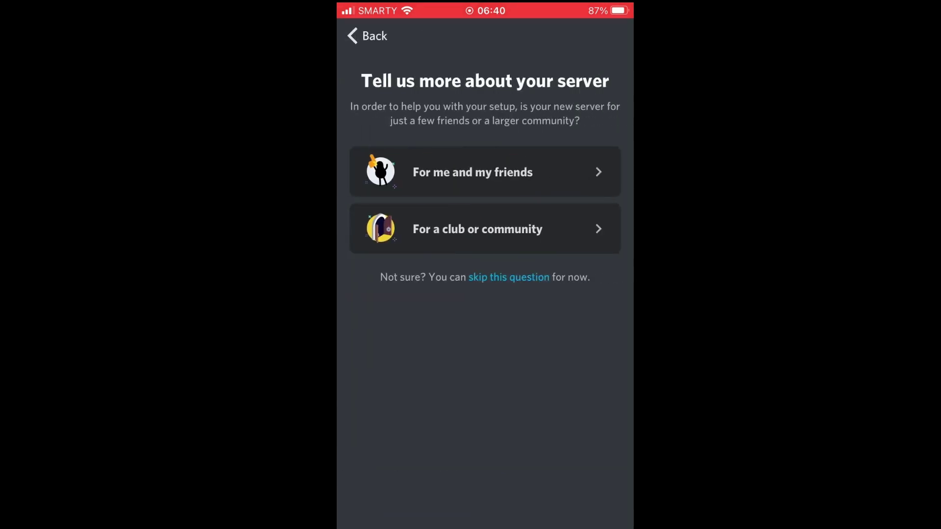
Step: Mark the server for a club or community and name it 'examplesubscribe's server'
left_click(485, 228)
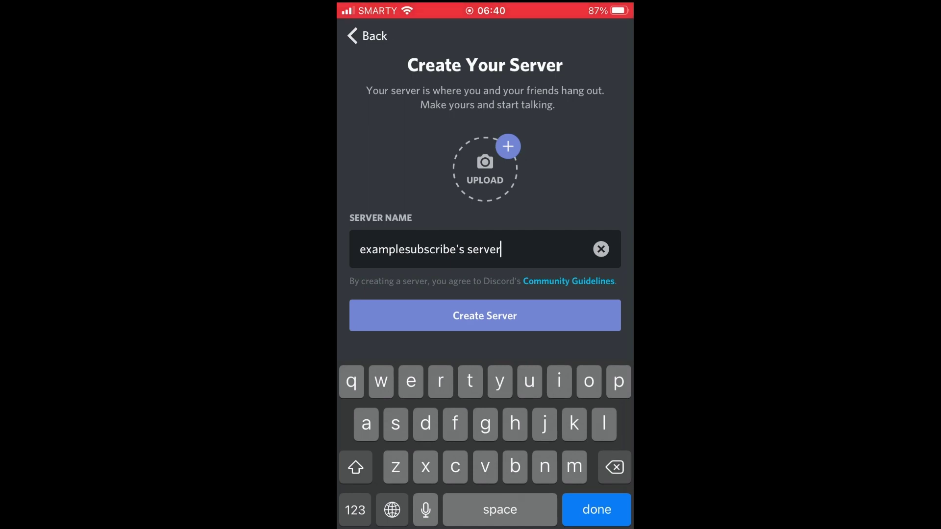
key("BackSpace")
type("rrr")
key("BackSpace")
key("BackSpace")
Step: Create the server, skip the topic, and dismiss the invite-a-friend prompt
left_click(485, 315)
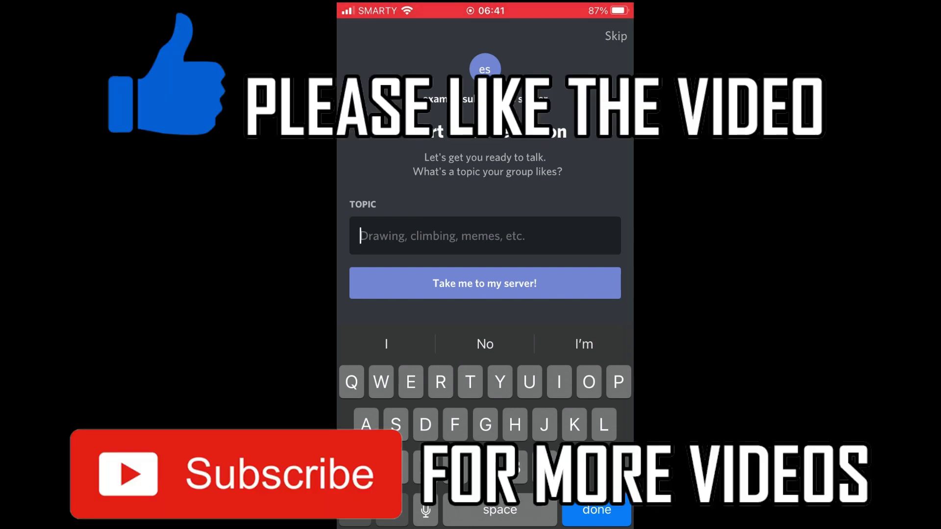
left_click(485, 283)
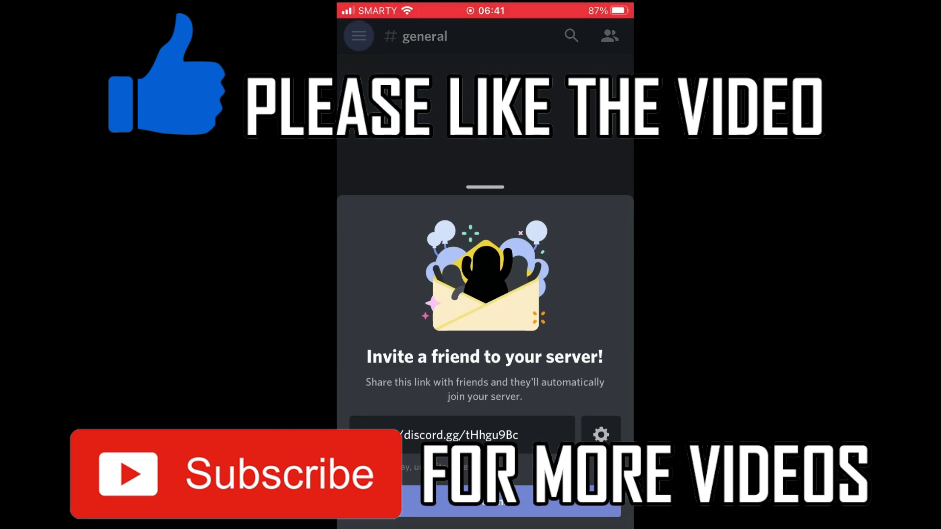
left_click(485, 118)
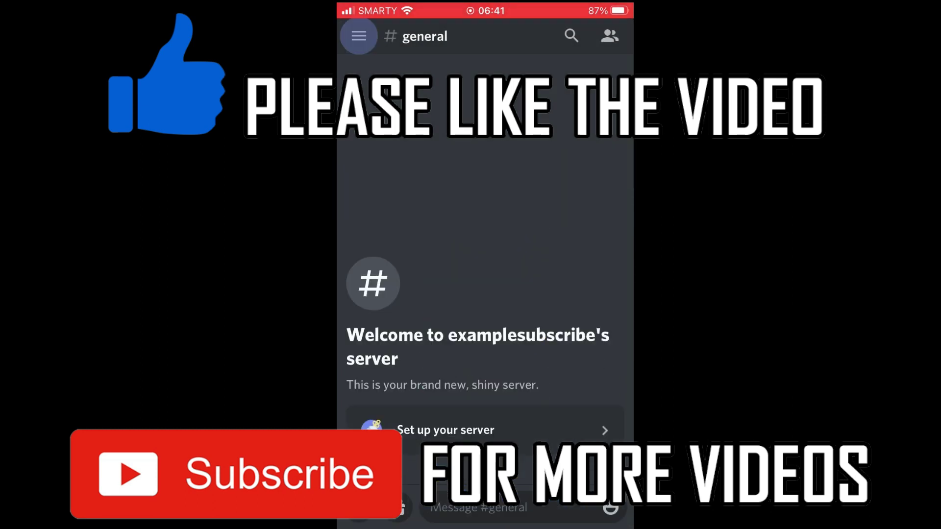